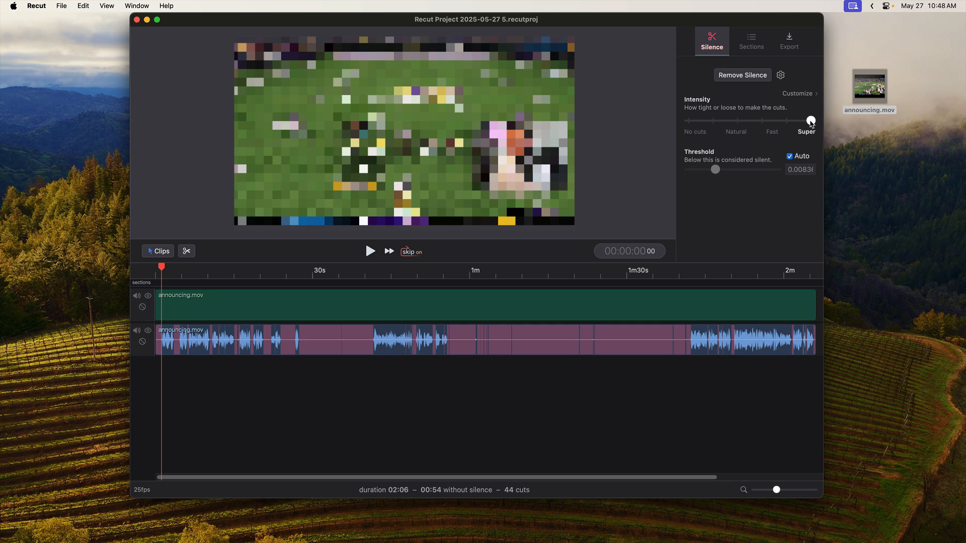
# Set the silence-cut intensity to Natural and open the customized silence settings
pyautogui.moveTo(809, 123)
pyautogui.mouseDown()
pyautogui.moveTo(712, 122)
pyautogui.moveTo(814, 124)
pyautogui.mouseUp()
pyautogui.moveTo(814, 125); pyautogui.dragTo(721, 127)
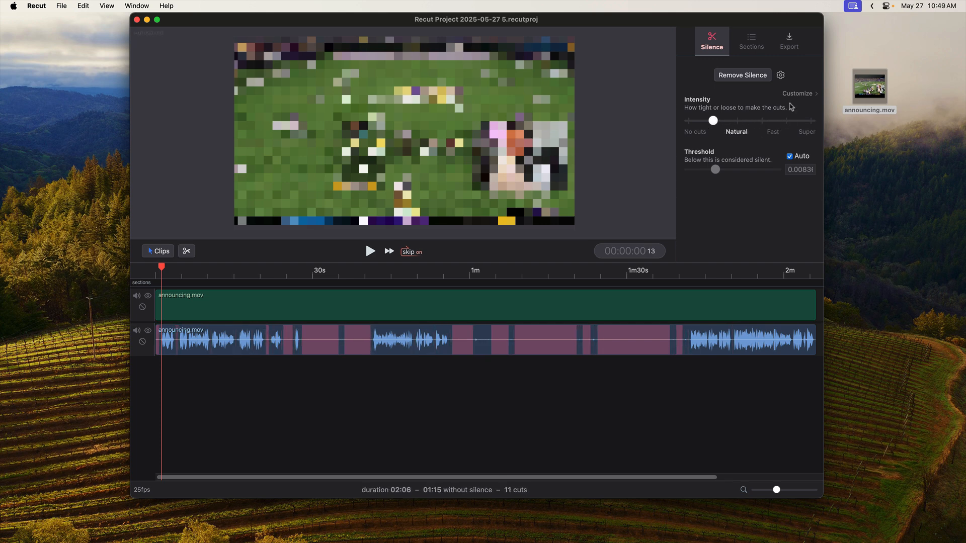
pyautogui.click(804, 96)
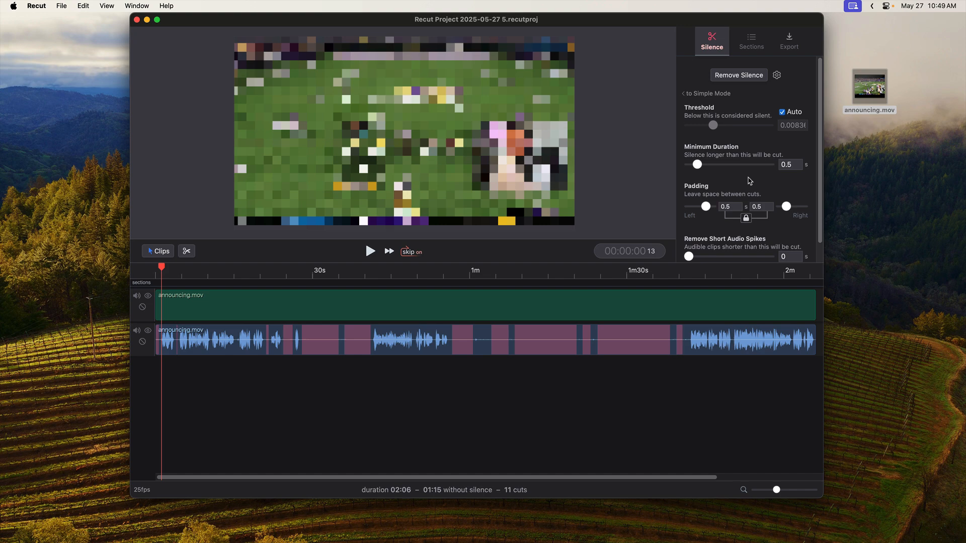
pyautogui.click(707, 94)
pyautogui.moveTo(714, 121)
pyautogui.mouseDown()
pyautogui.moveTo(727, 121)
pyautogui.moveTo(698, 120)
pyautogui.moveTo(760, 121)
pyautogui.moveTo(713, 122)
pyautogui.mouseUp()
pyautogui.click(799, 93)
# Set the minimum silence duration to 1.68 s and the left and right padding to 0.4 s
pyautogui.moveTo(698, 166); pyautogui.dragTo(720, 165)
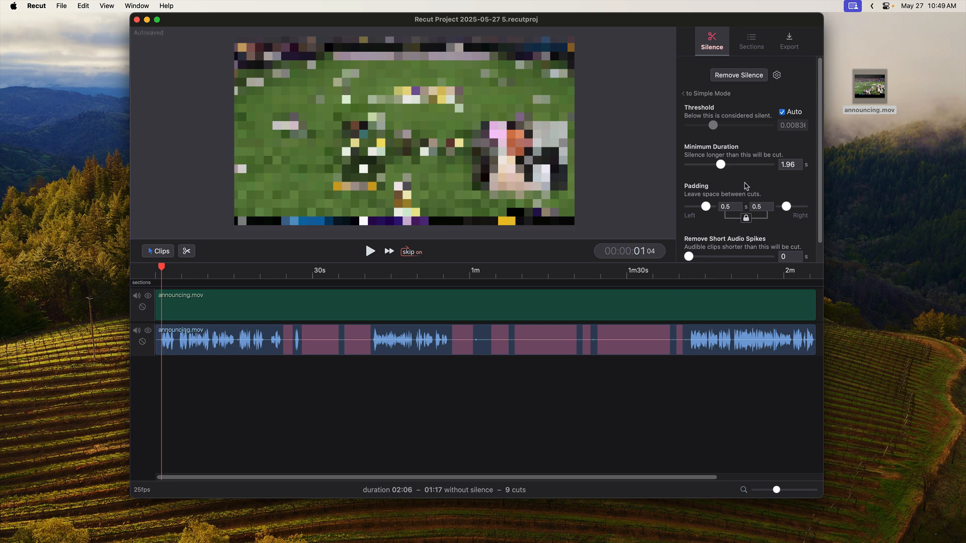
pyautogui.moveTo(720, 165); pyautogui.dragTo(770, 166)
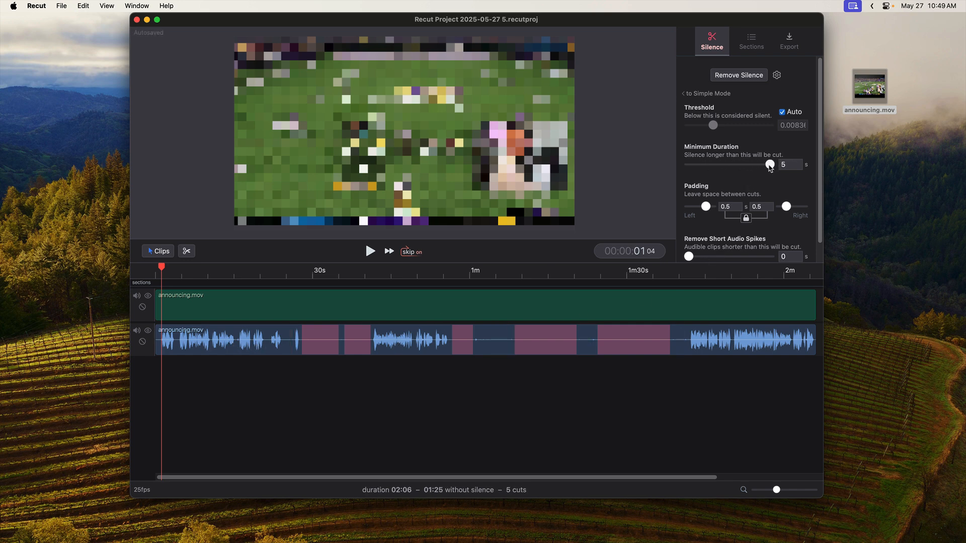
pyautogui.press('super+z')
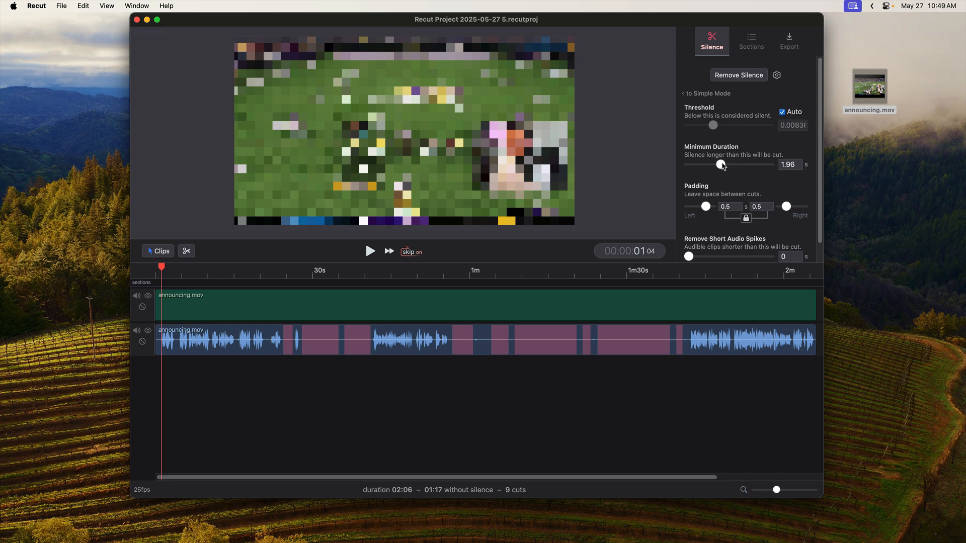
pyautogui.moveTo(722, 166)
pyautogui.mouseDown()
pyautogui.moveTo(702, 167)
pyautogui.moveTo(716, 166)
pyautogui.mouseUp()
pyautogui.moveTo(705, 207); pyautogui.dragTo(707, 208)
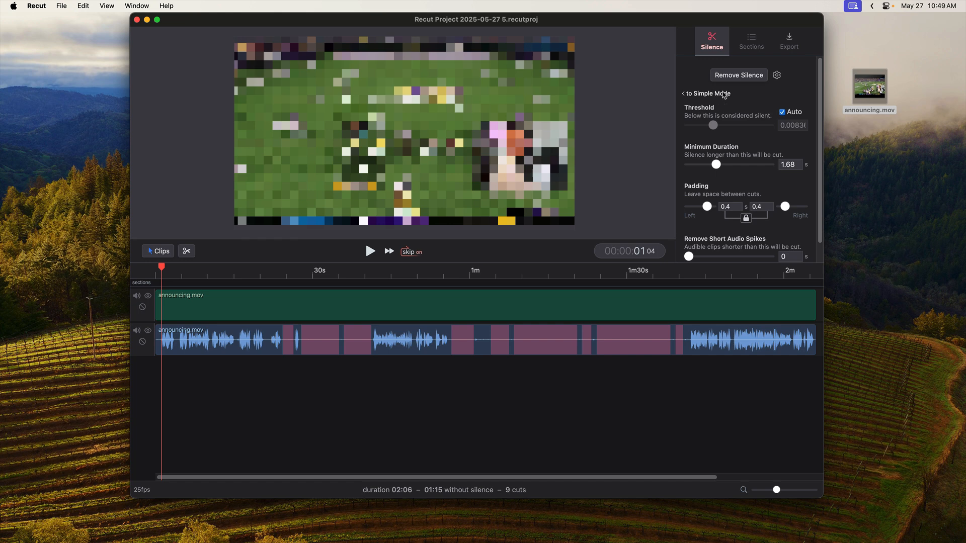
# Try manual silence thresholds of about 0.096 and 0.114, and return the threshold to automatic
pyautogui.click(782, 112)
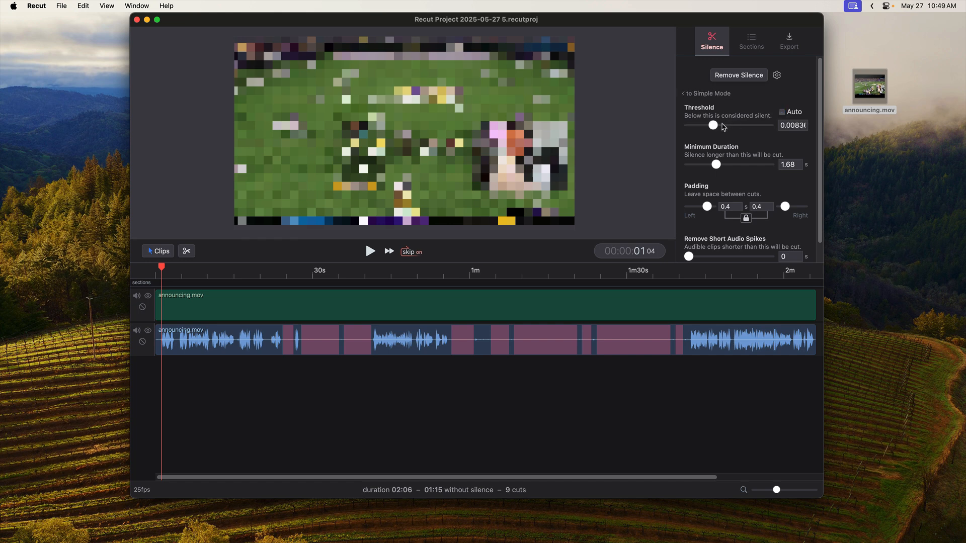
pyautogui.moveTo(714, 128); pyautogui.dragTo(734, 130)
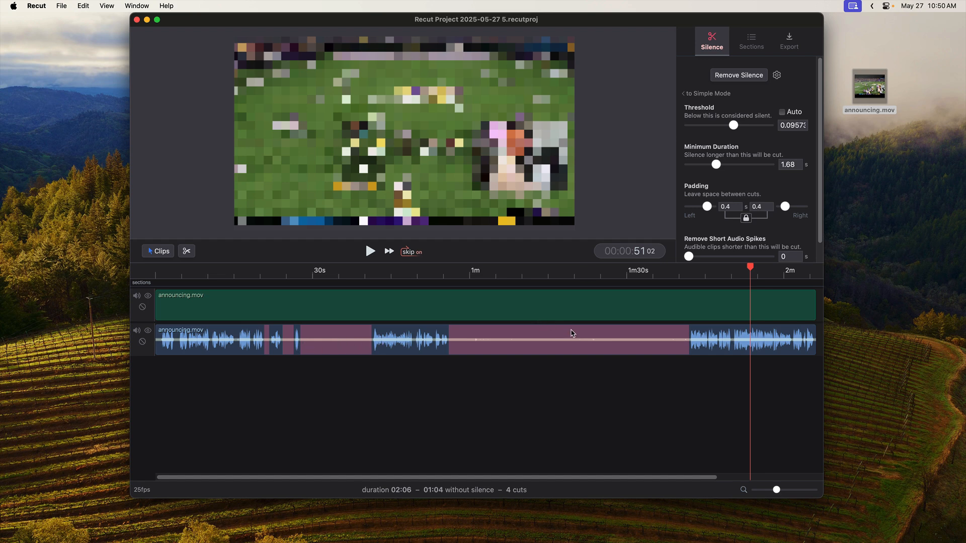
pyautogui.click(688, 337)
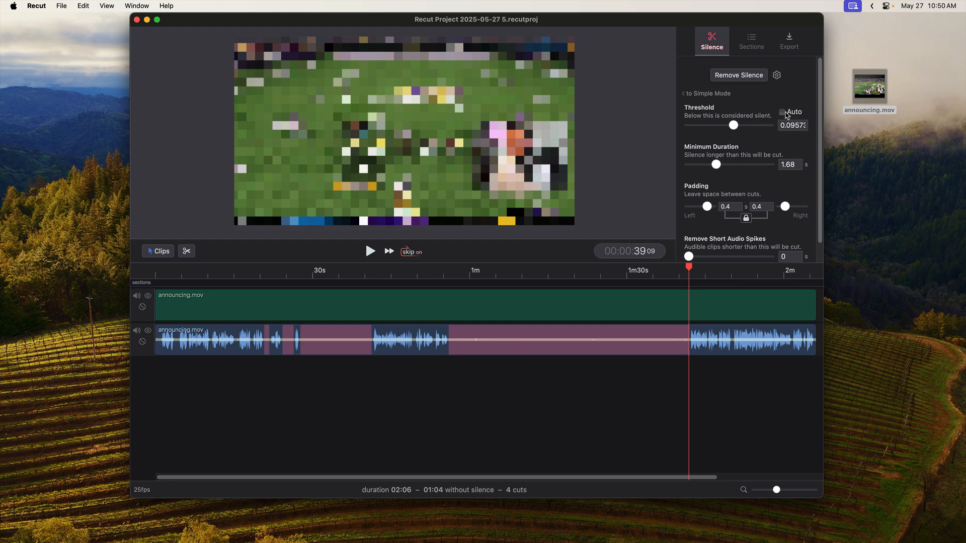
pyautogui.click(782, 112)
pyautogui.click(782, 113)
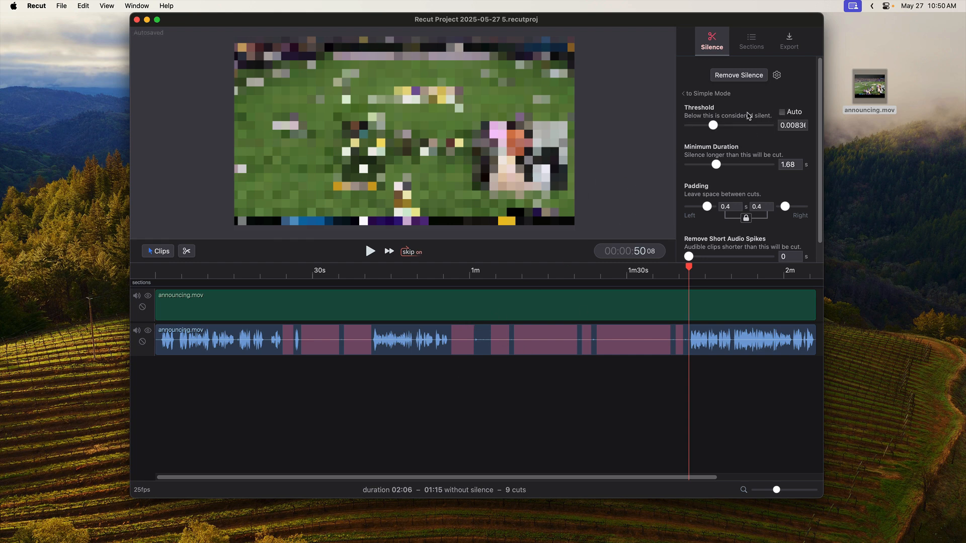
pyautogui.moveTo(713, 125); pyautogui.dragTo(737, 126)
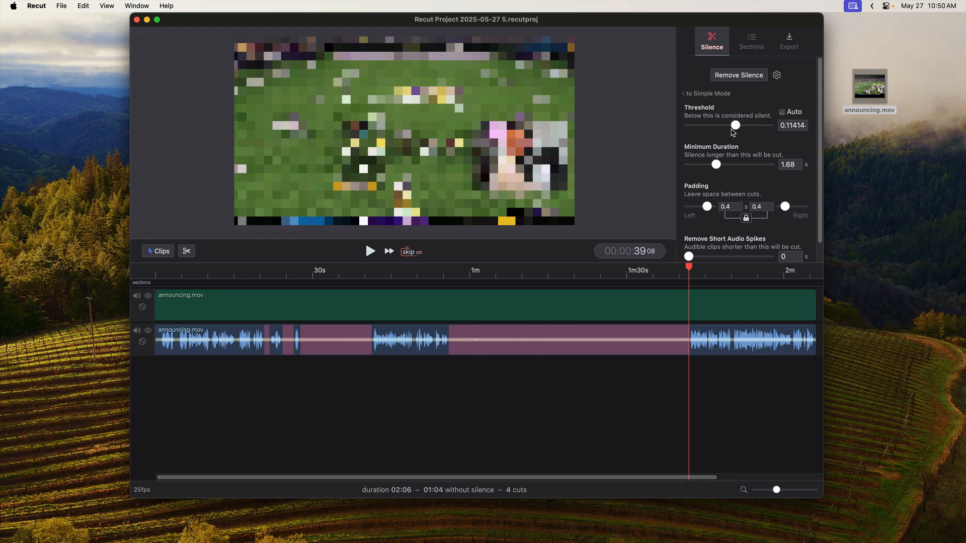
pyautogui.moveTo(736, 126); pyautogui.dragTo(713, 126)
pyautogui.click(782, 112)
# Set the minimum silence duration to 1.88 s
pyautogui.moveTo(717, 165); pyautogui.dragTo(720, 165)
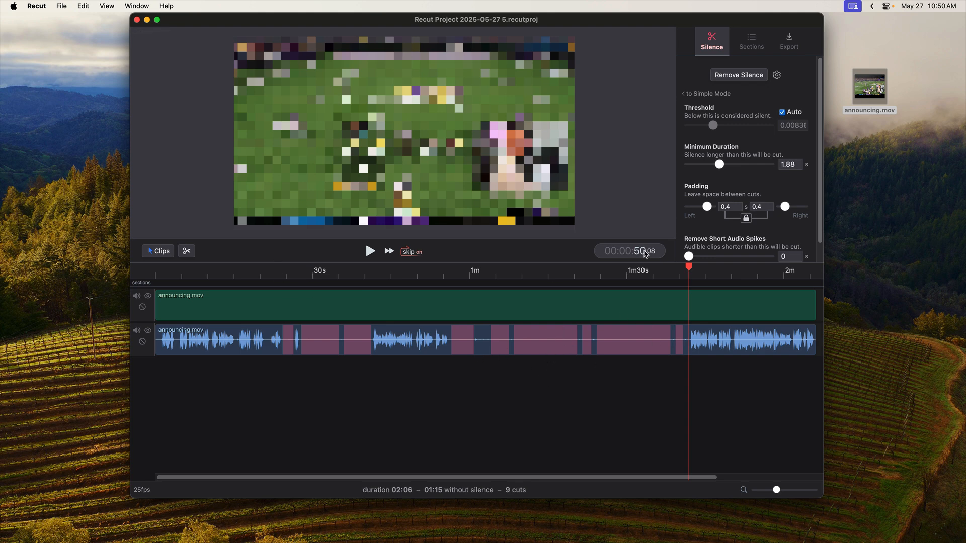
# In Segments mode, mark the short audible pieces inside the two long silences for removal and restore the short silence near 25 s
pyautogui.click(160, 253)
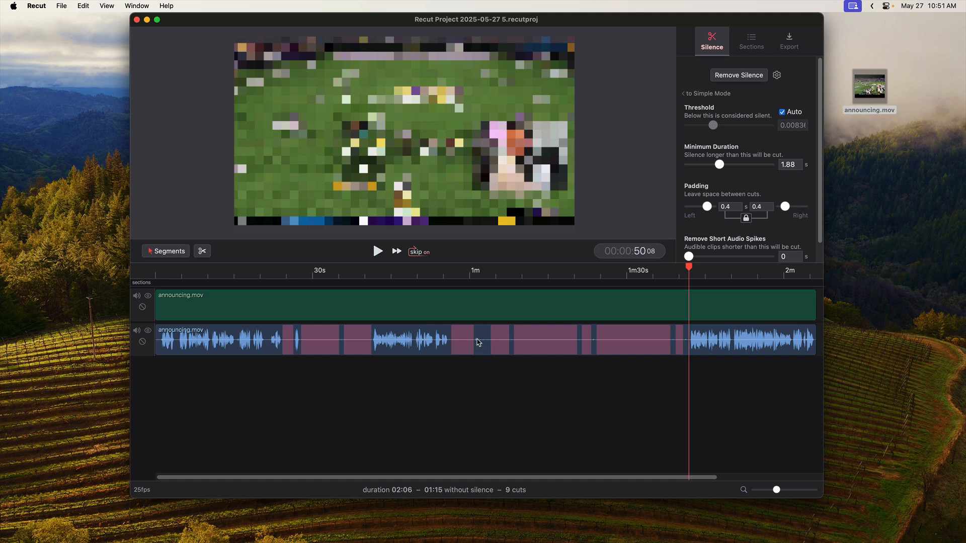
pyautogui.moveTo(476, 341); pyautogui.dragTo(678, 354)
pyautogui.press('Delete')
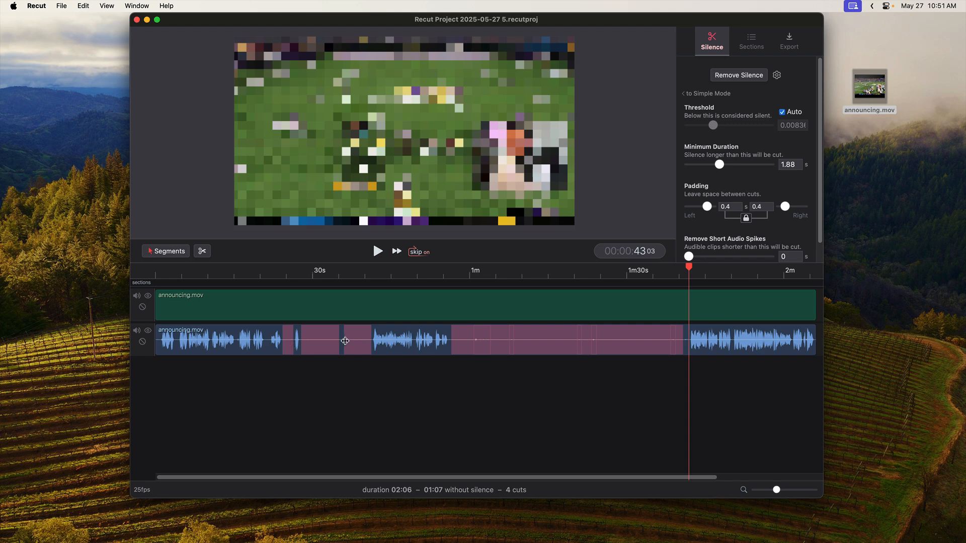
pyautogui.click(342, 341)
pyautogui.press('Delete')
pyautogui.click(288, 342)
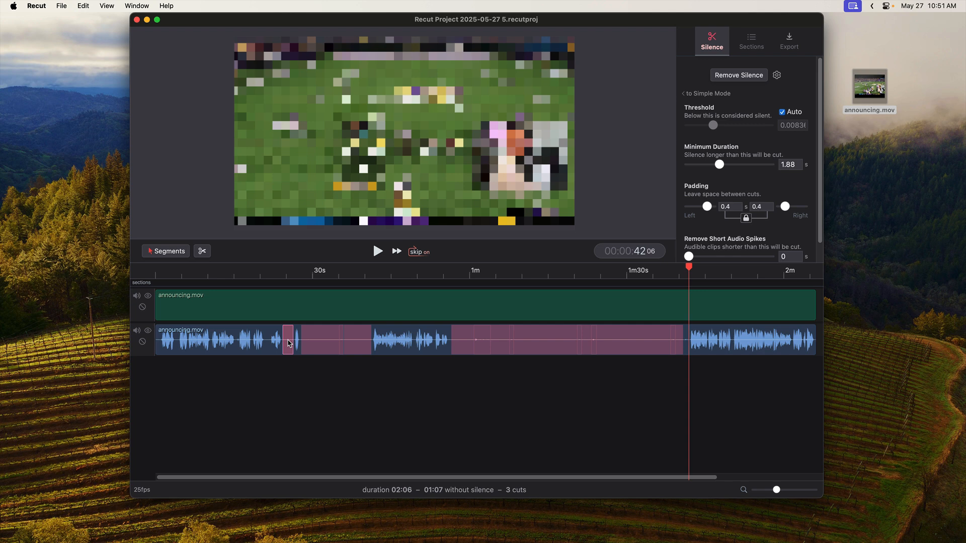
pyautogui.press('Delete')
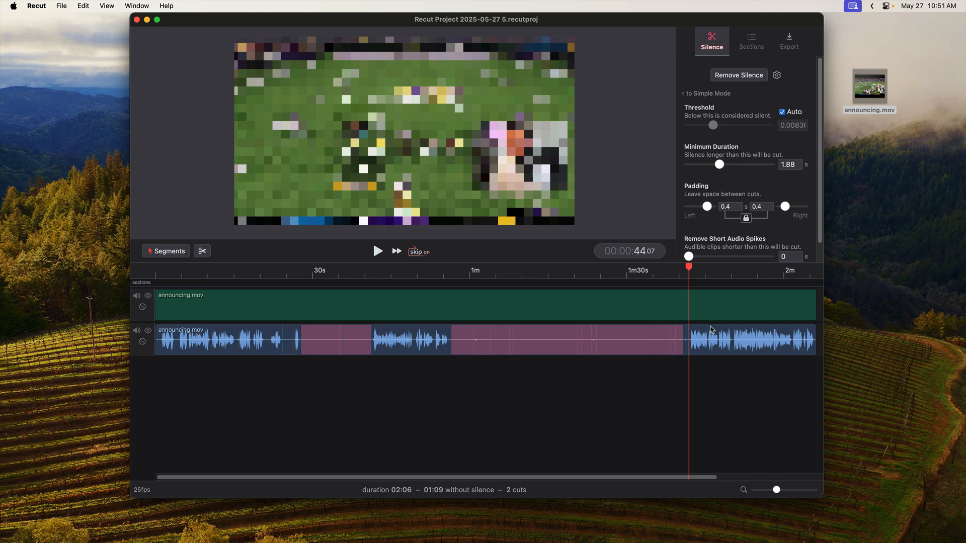
pyautogui.click(253, 346)
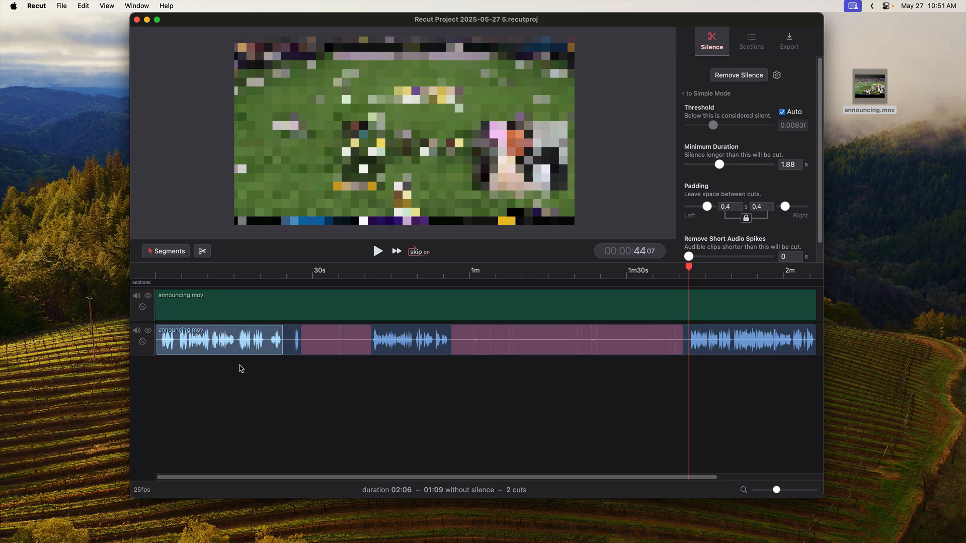
pyautogui.click(398, 344)
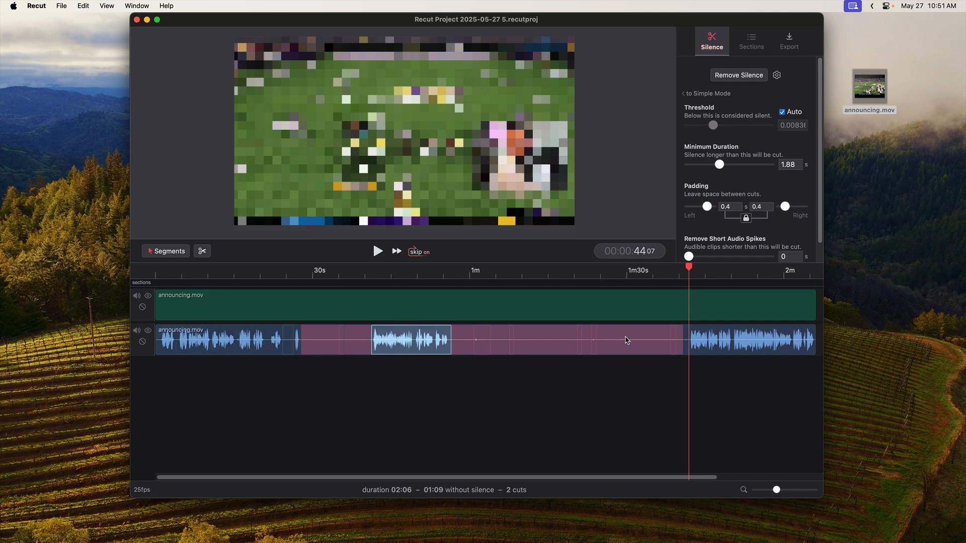
pyautogui.click(694, 340)
pyautogui.click(733, 395)
# Extend the end of the long silent segment before the last speech section to about 1m41
pyautogui.moveTo(696, 265)
pyautogui.mouseDown()
pyautogui.moveTo(733, 270)
pyautogui.moveTo(688, 272)
pyautogui.mouseUp()
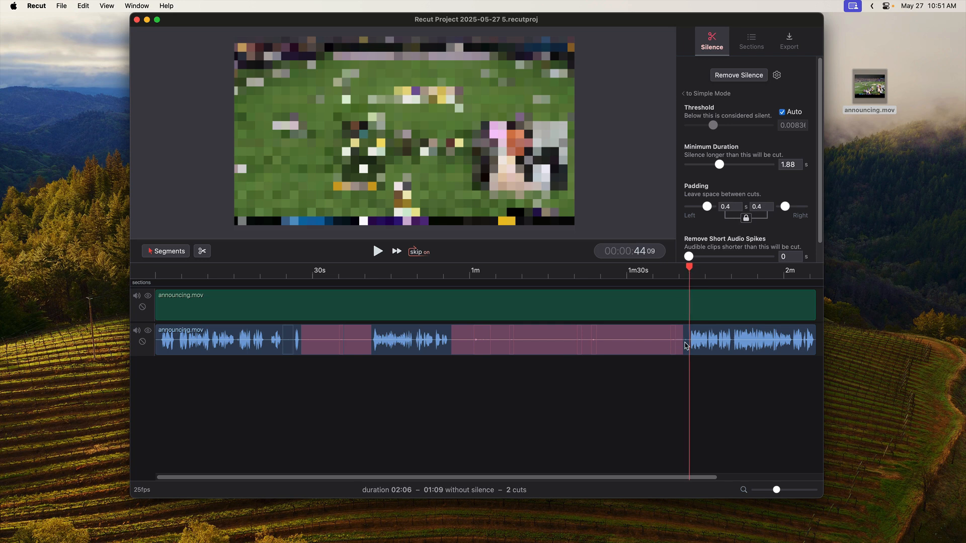
pyautogui.scroll(10, 705, 481)
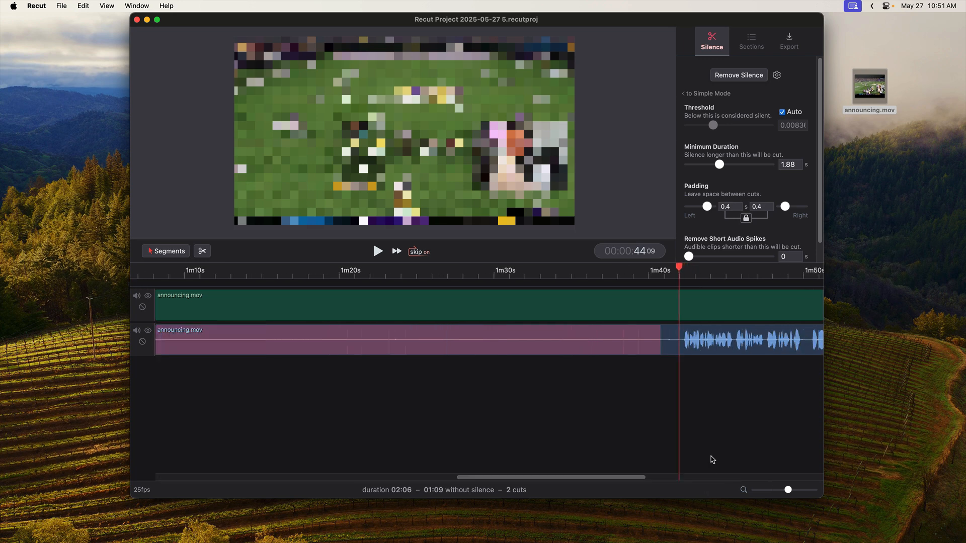
pyautogui.click(691, 274)
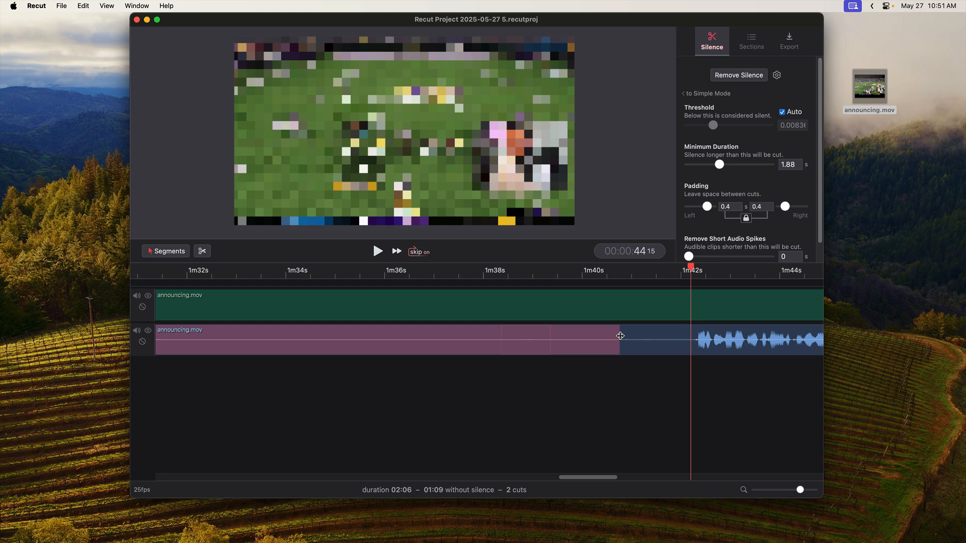
pyautogui.moveTo(621, 334)
pyautogui.mouseDown()
pyautogui.moveTo(692, 338)
pyautogui.moveTo(637, 342)
pyautogui.mouseUp()
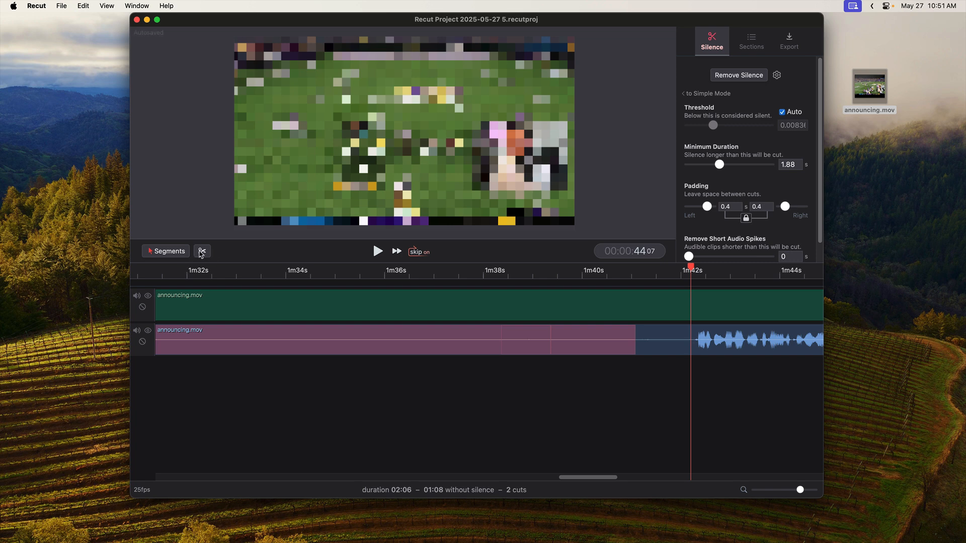
# Split the clips at about 1m42 and mark the quiet piece just before the split for removal
pyautogui.click(202, 252)
pyautogui.moveTo(689, 268); pyautogui.dragTo(669, 271)
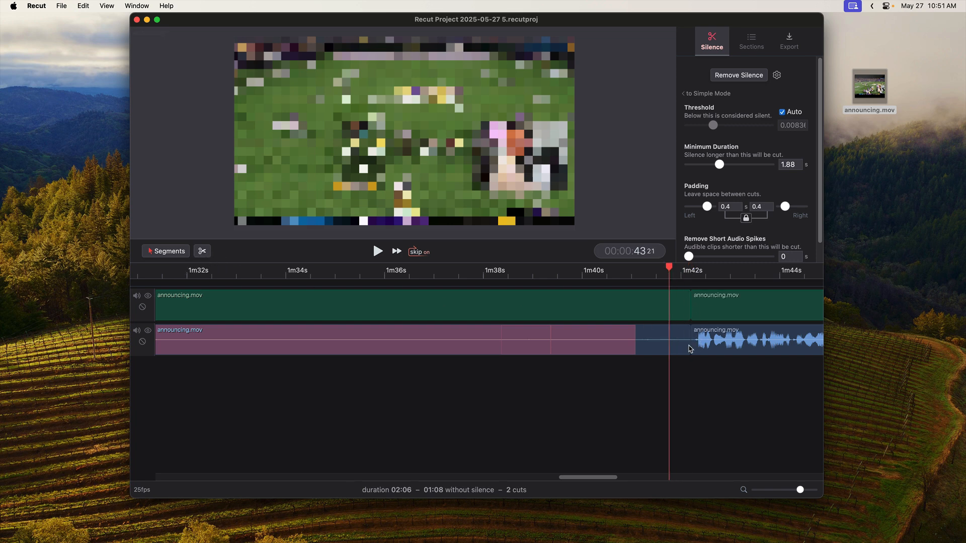
pyautogui.click(665, 345)
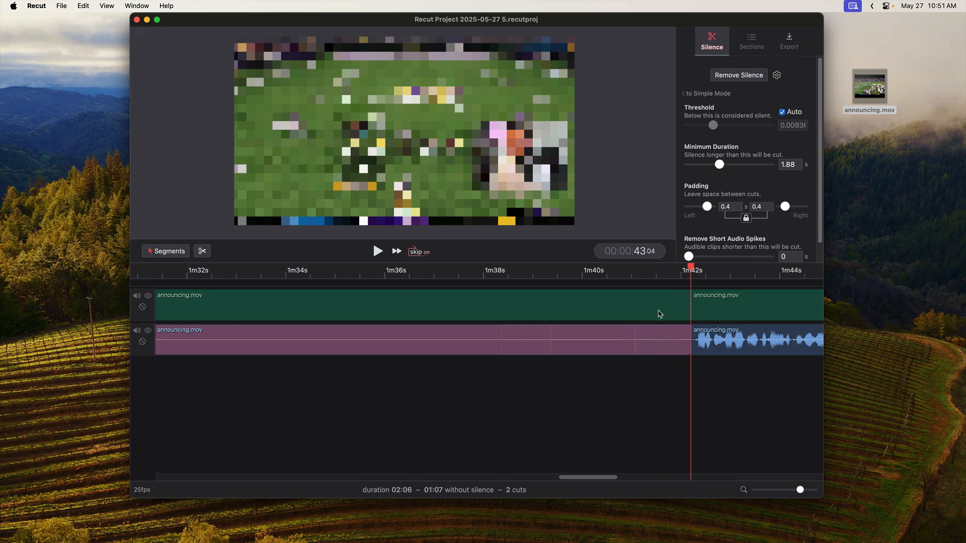
# Remove all marked silence from the timeline
pyautogui.press('-')
pyautogui.press('-')
pyautogui.press('-')
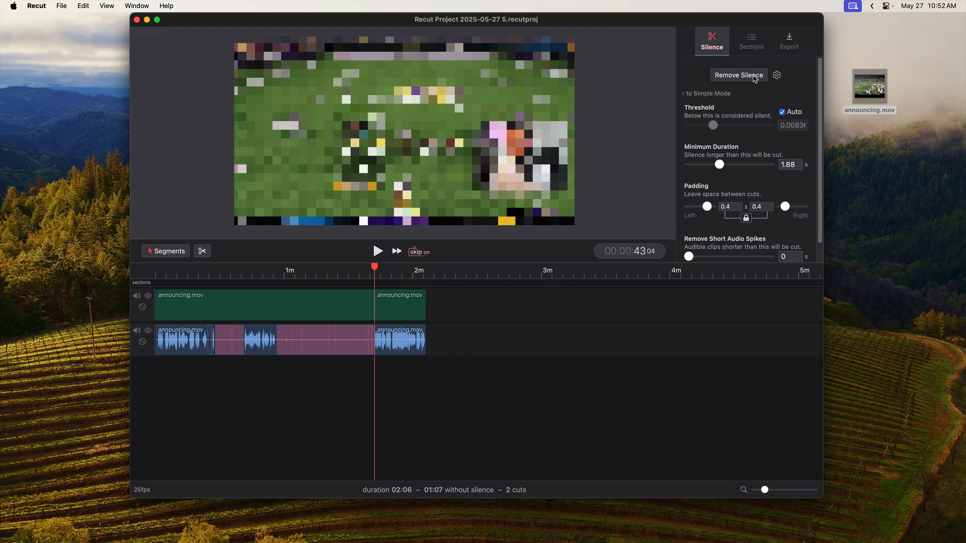
pyautogui.click(754, 77)
pyautogui.moveTo(195, 383); pyautogui.dragTo(290, 389)
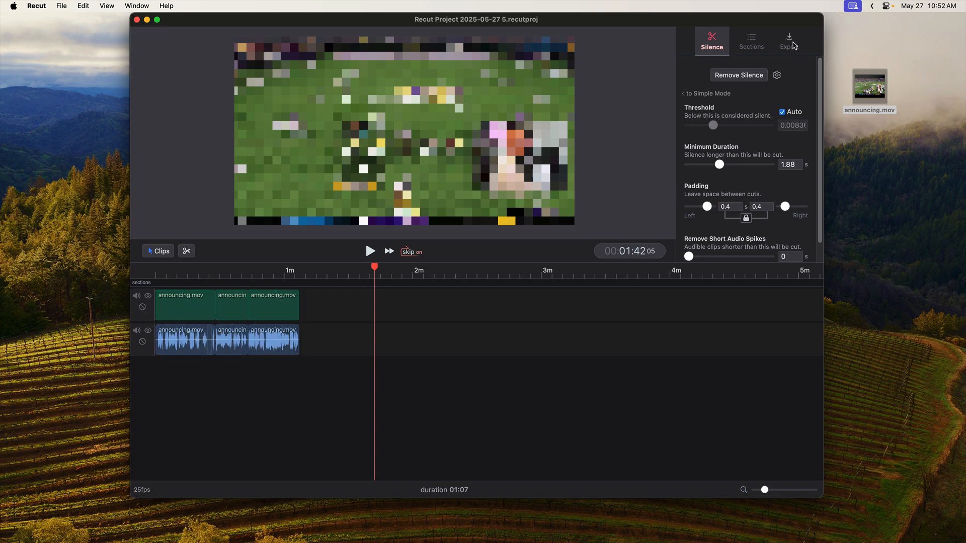
# Open the timeline export settings and show the available target apps
pyautogui.click(789, 41)
pyautogui.click(739, 113)
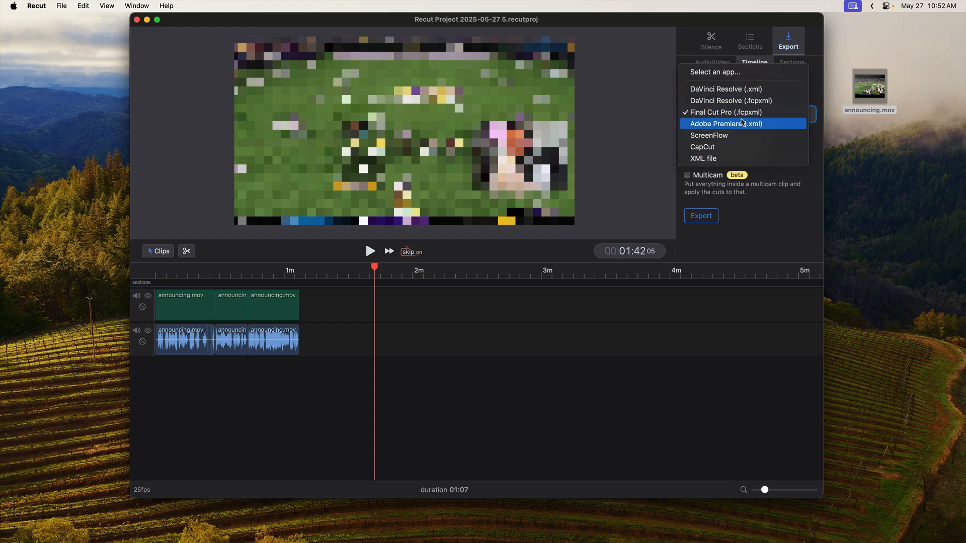